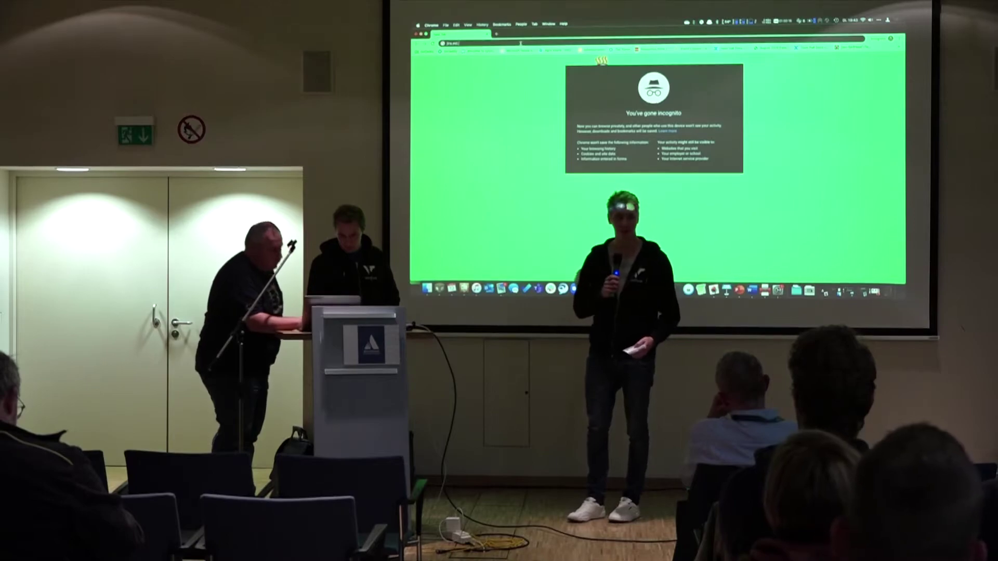
Step: Open the ESL Jira site in the incognito browser window
type("-jenture")
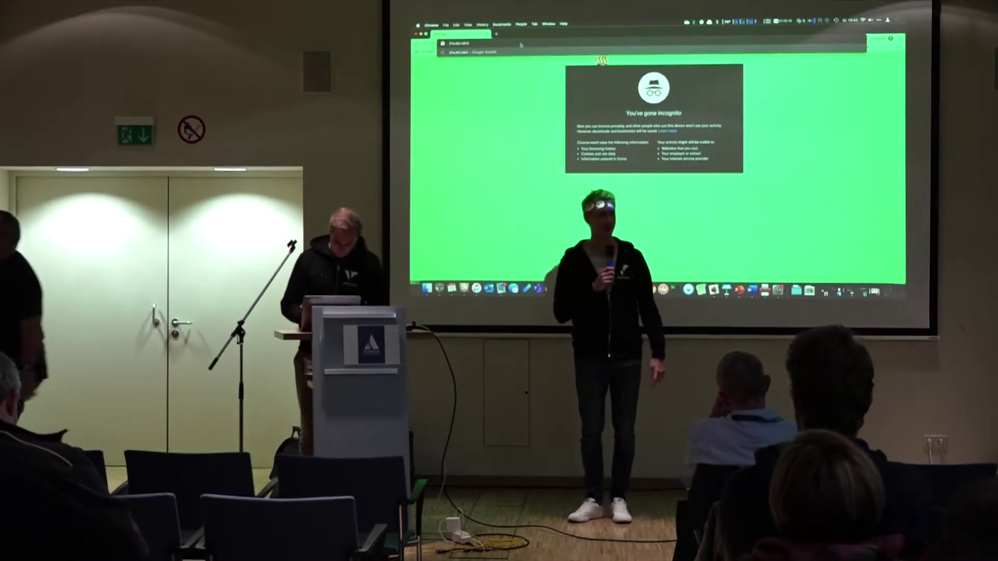
type(".tech")
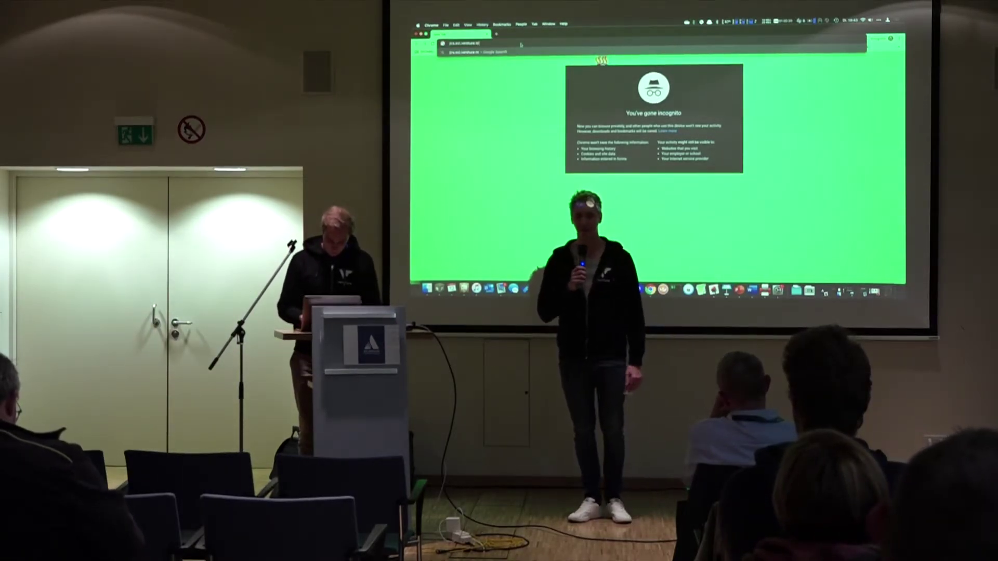
key("Return")
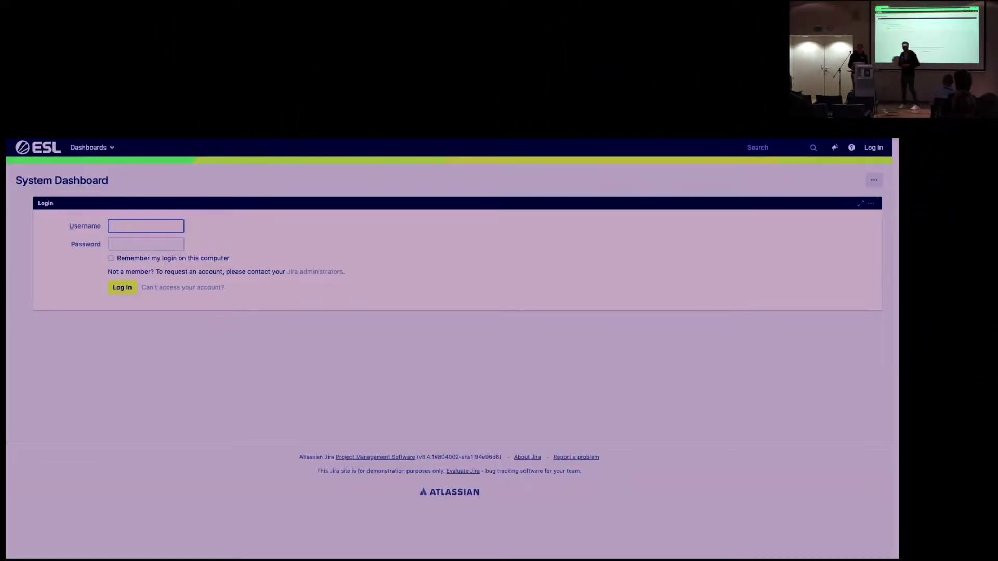
Step: Log in to the System Dashboard with the username and the account password
type("Till")
key("Tab")
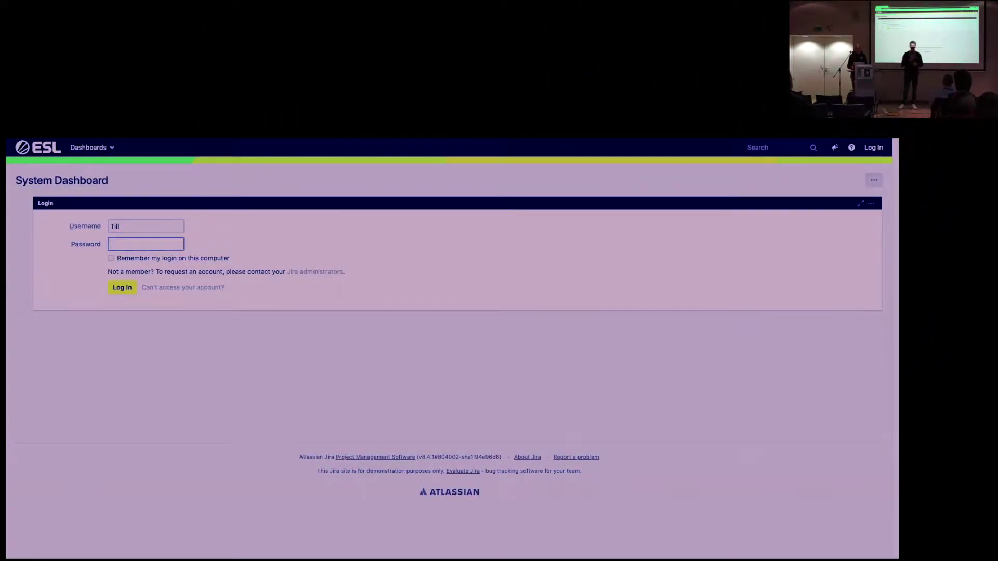
type("•••••••••")
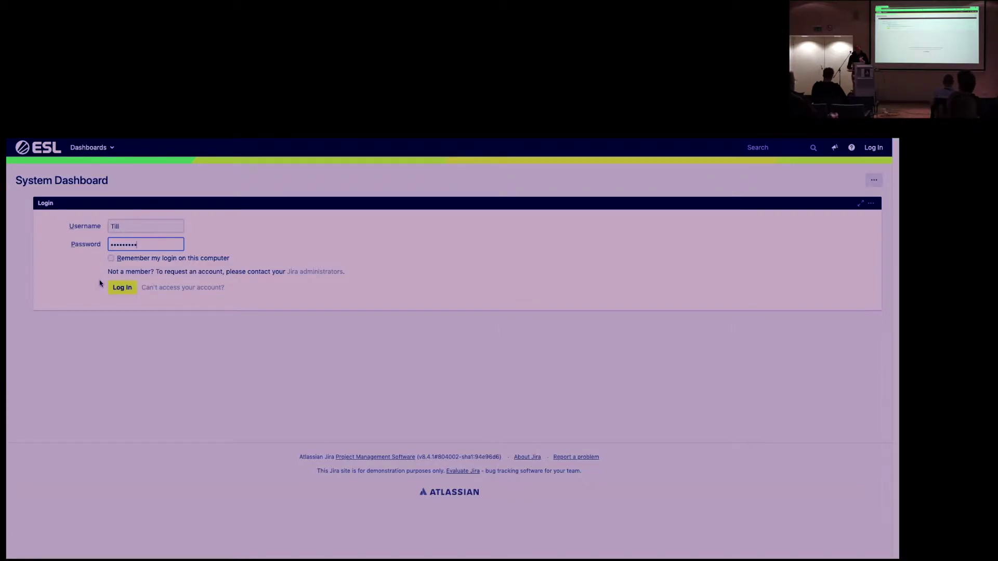
left_click(121, 296)
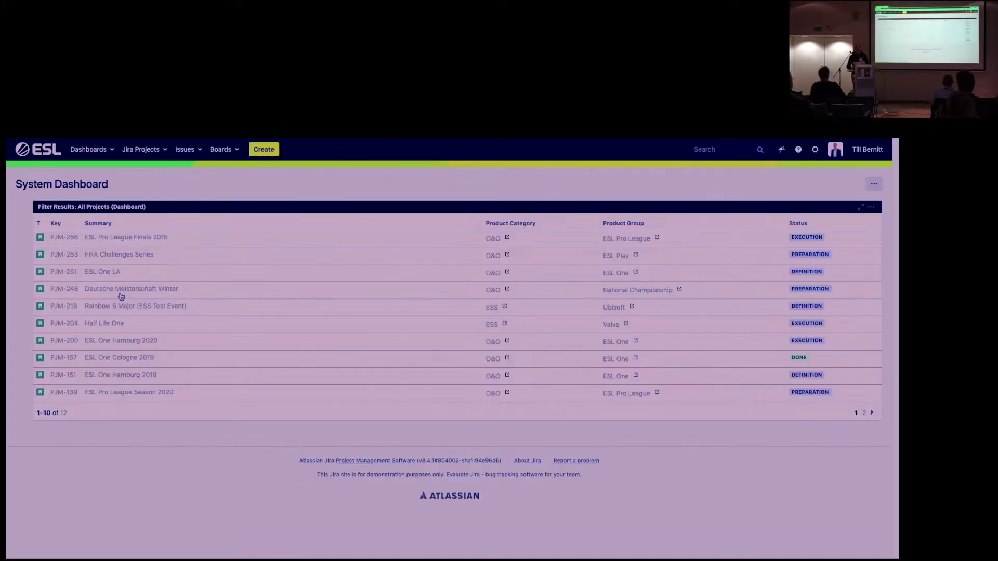
Step: Open the ESL One Cologne 2019 project and show its Project Type Overview details and the Tournament Overview table
left_click(121, 358)
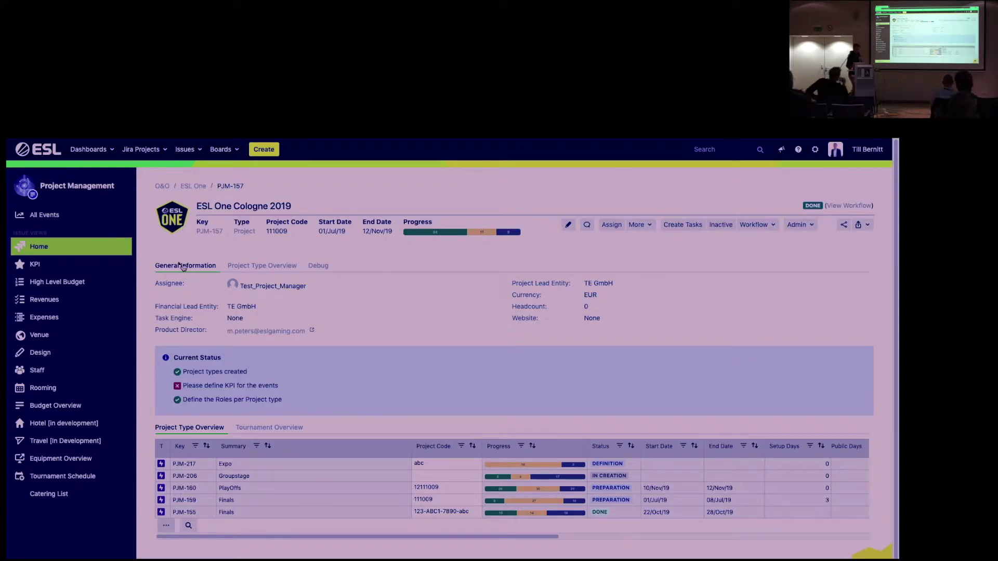
left_click(265, 267)
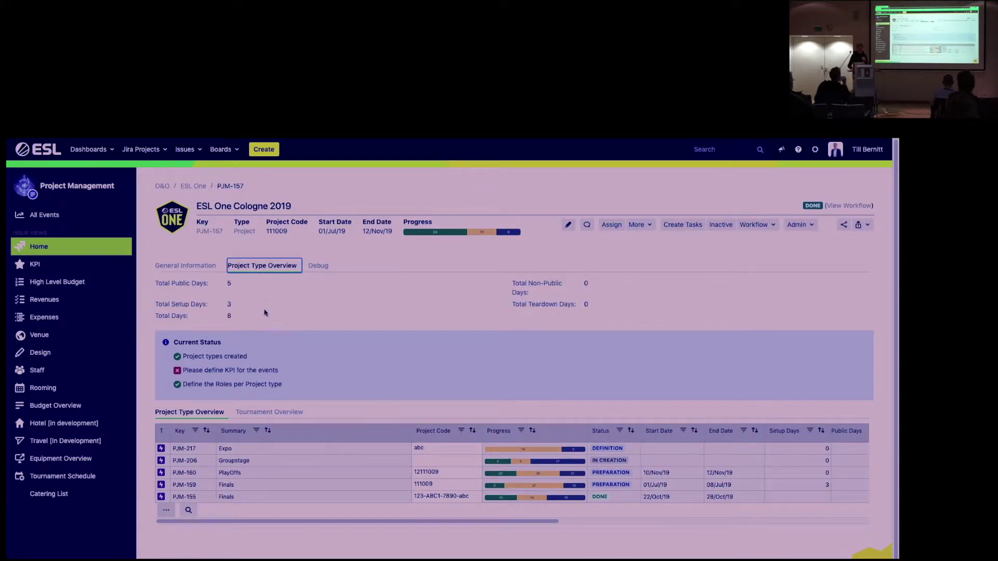
left_click(262, 417)
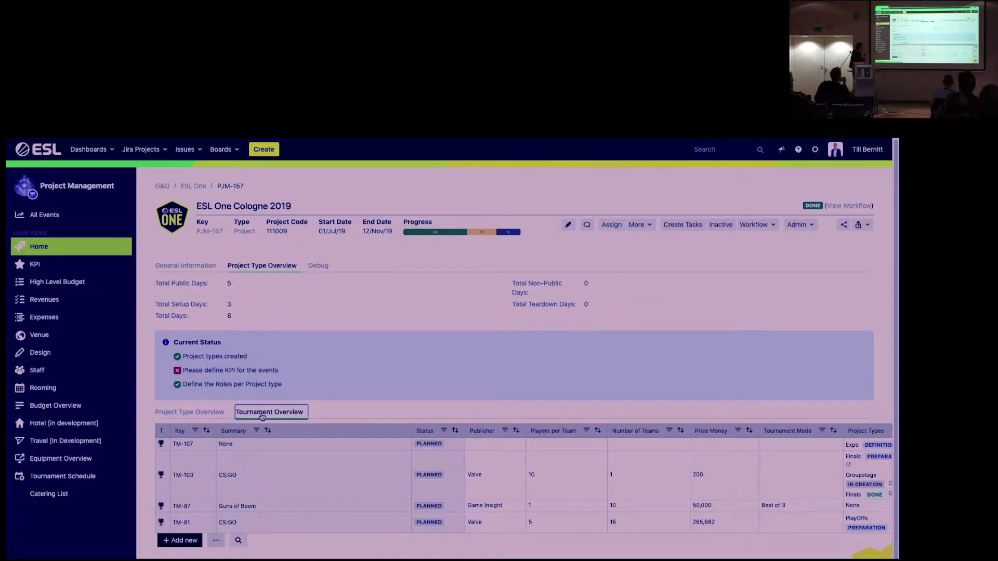
Step: Set Players per Team to 11 for the CS:GO tournament TM-103
left_click(293, 473)
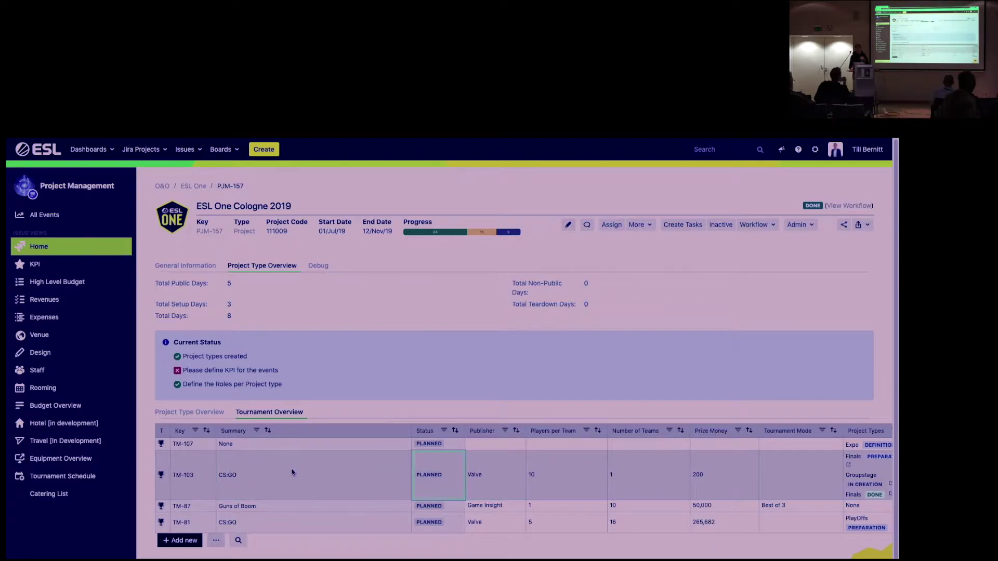
key("Right")
key("Right")
key("Return")
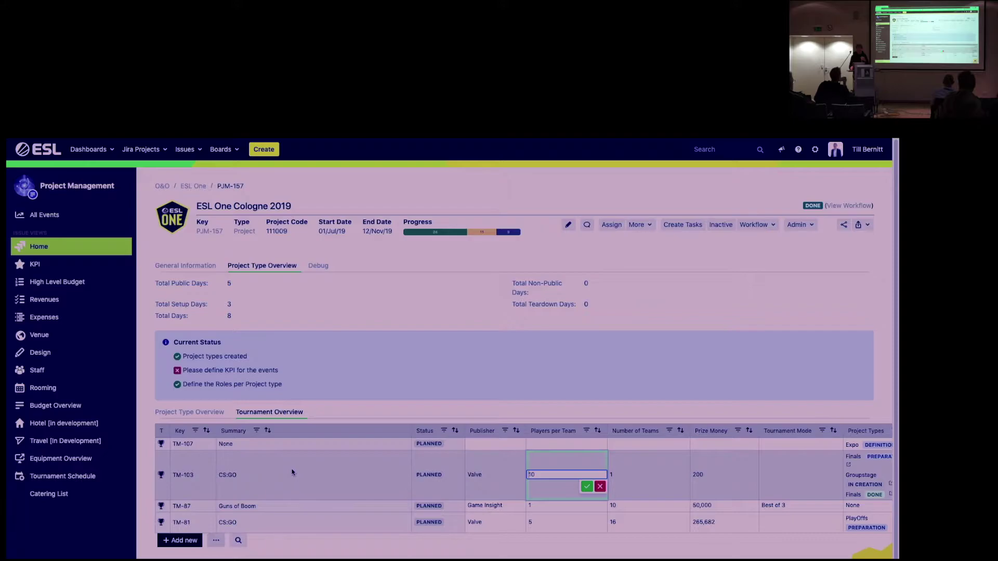
key("BackSpace")
key("Return")
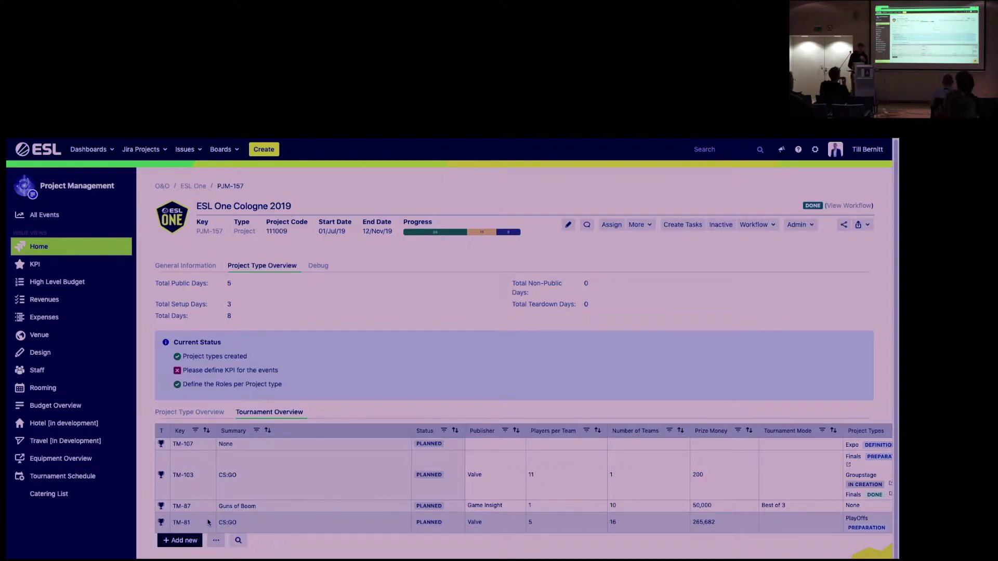
Step: Open an inline entry row in the tournament table and preview the tournament's Create Issue form without creating anything
left_click(188, 545)
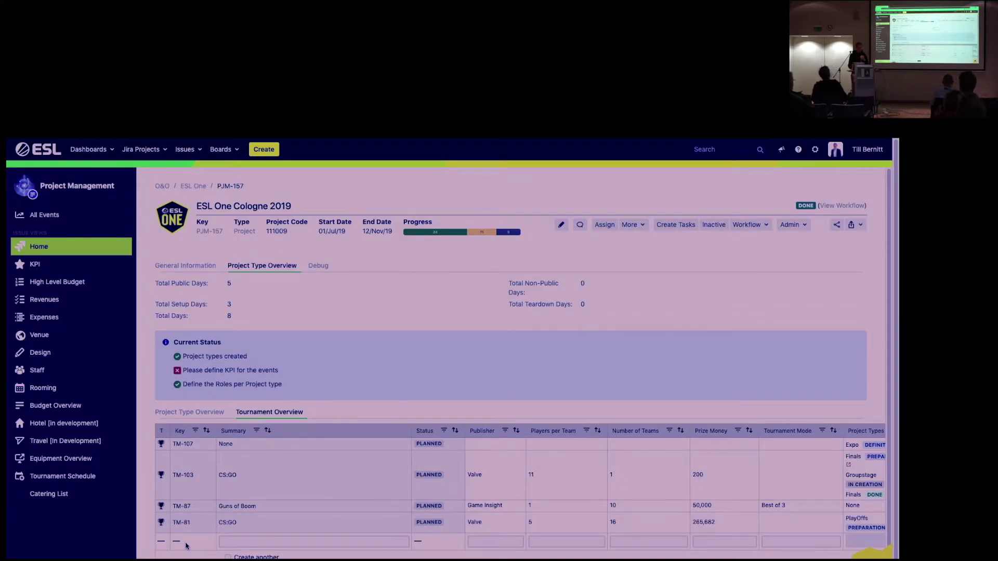
scroll(187, 545, "down", 1)
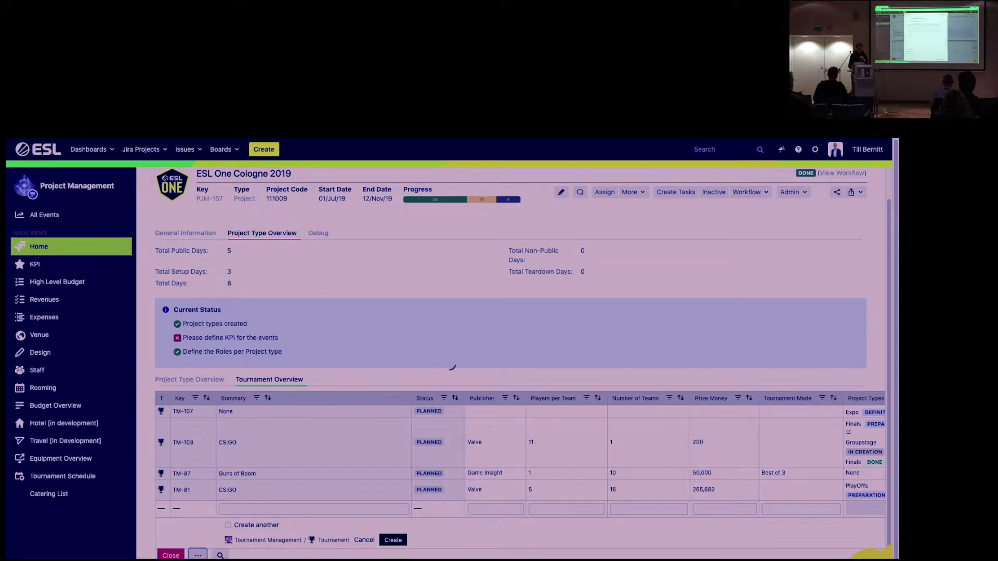
key("c")
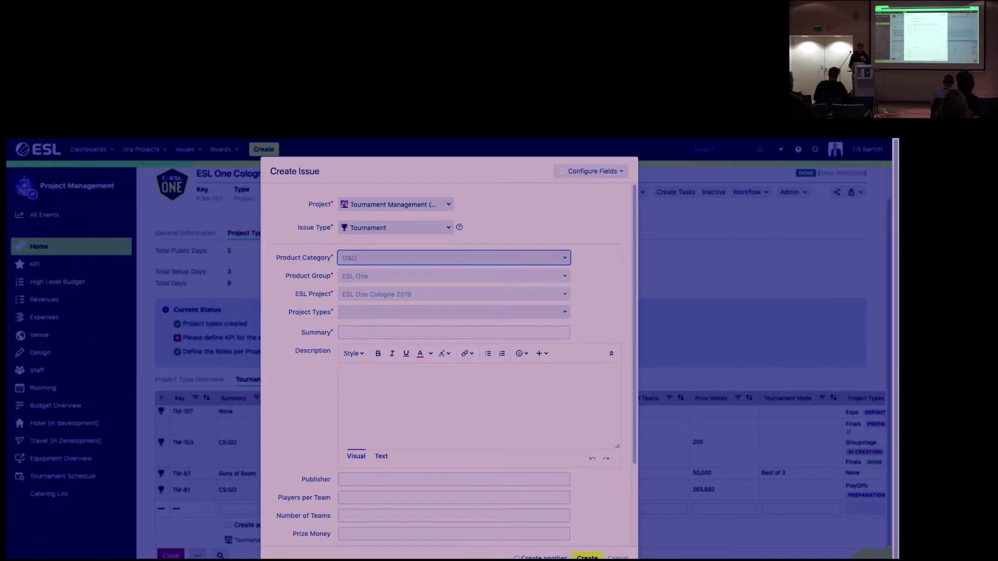
key("Escape")
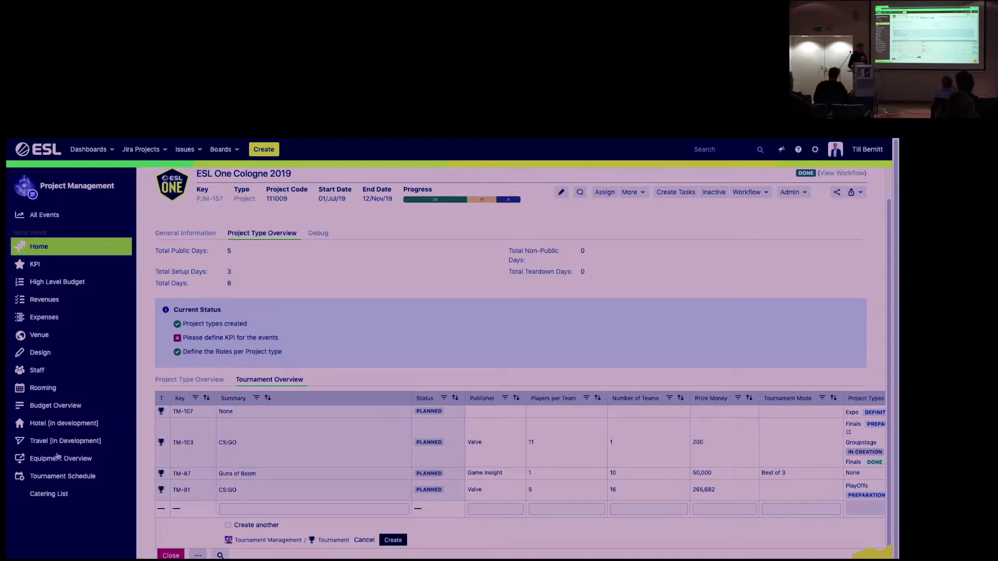
scroll(289, 189, "up", 1)
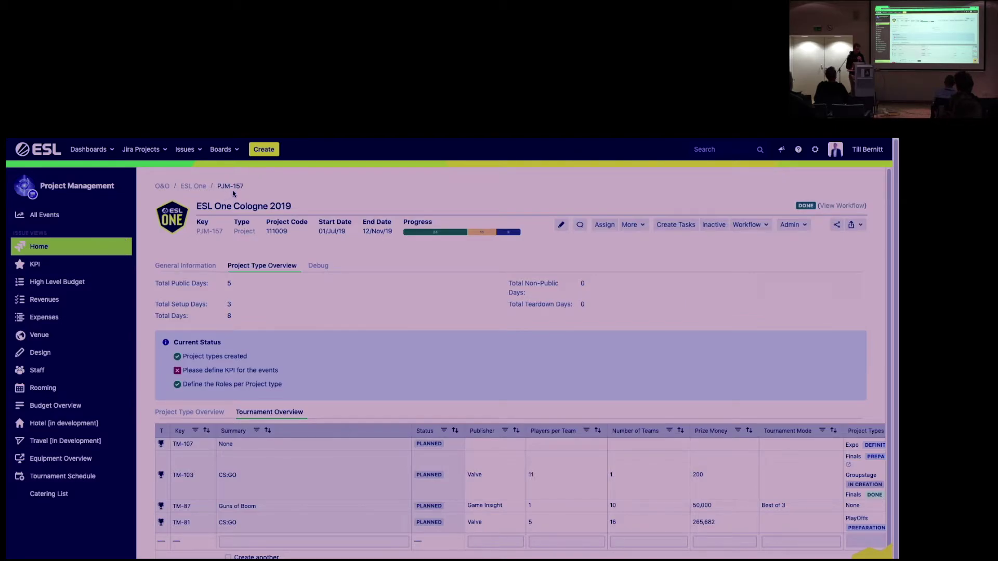
Step: Review the project's KPI, High Level Budget and Expenses views
left_click(42, 271)
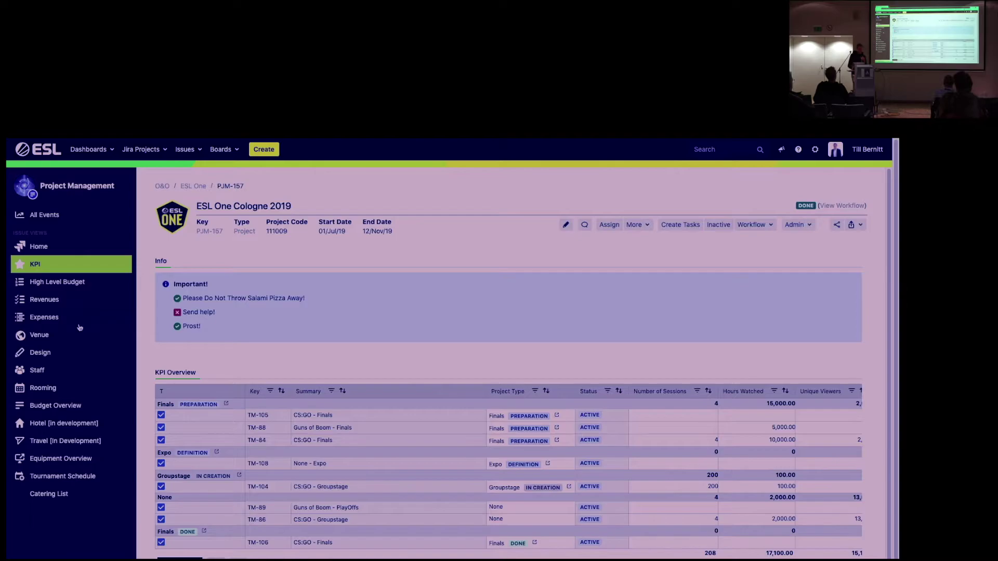
left_click(40, 246)
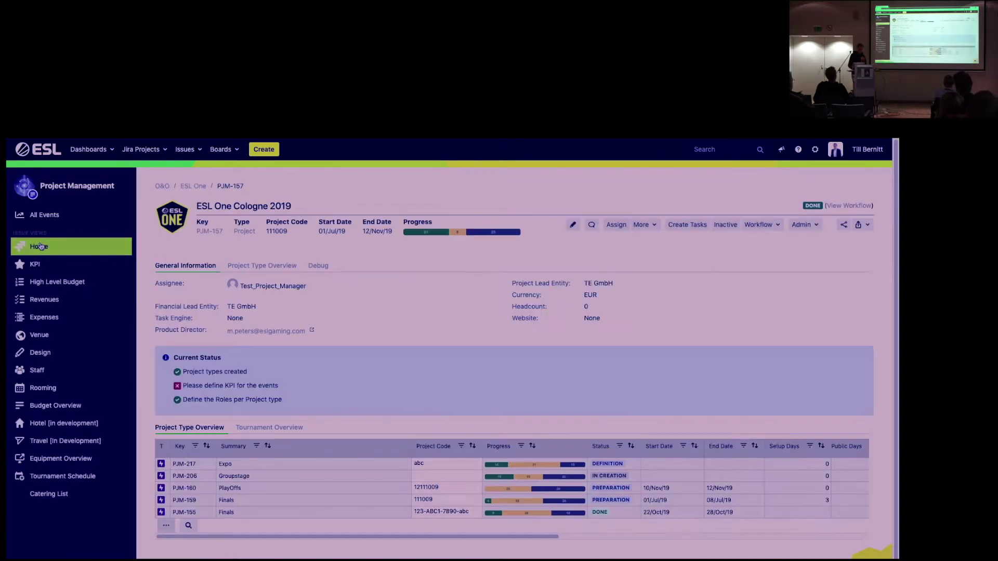
left_click(42, 267)
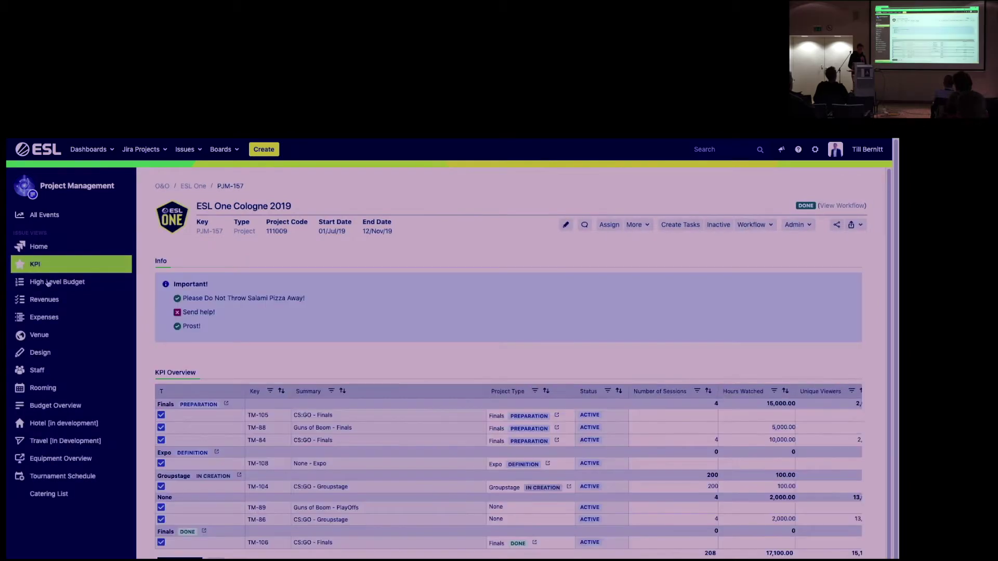
left_click(48, 281)
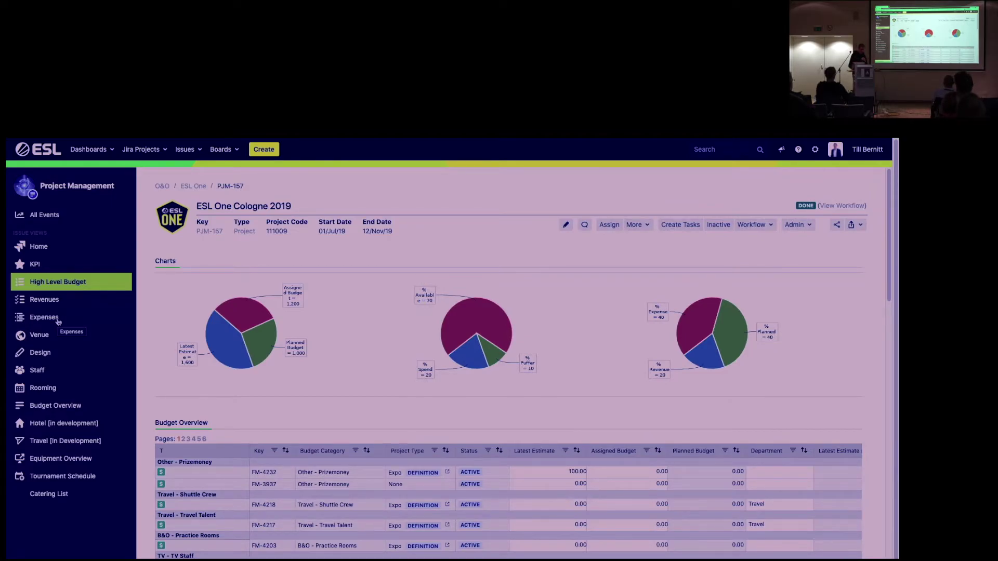
left_click(59, 322)
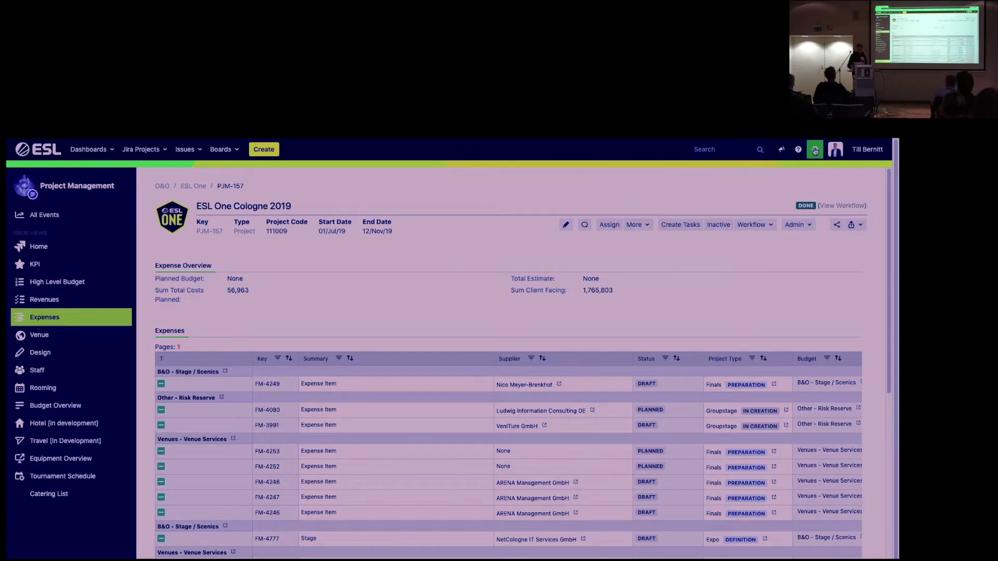
Step: Open the Manage apps administration and confirm administrator access with the account password
left_click(815, 151)
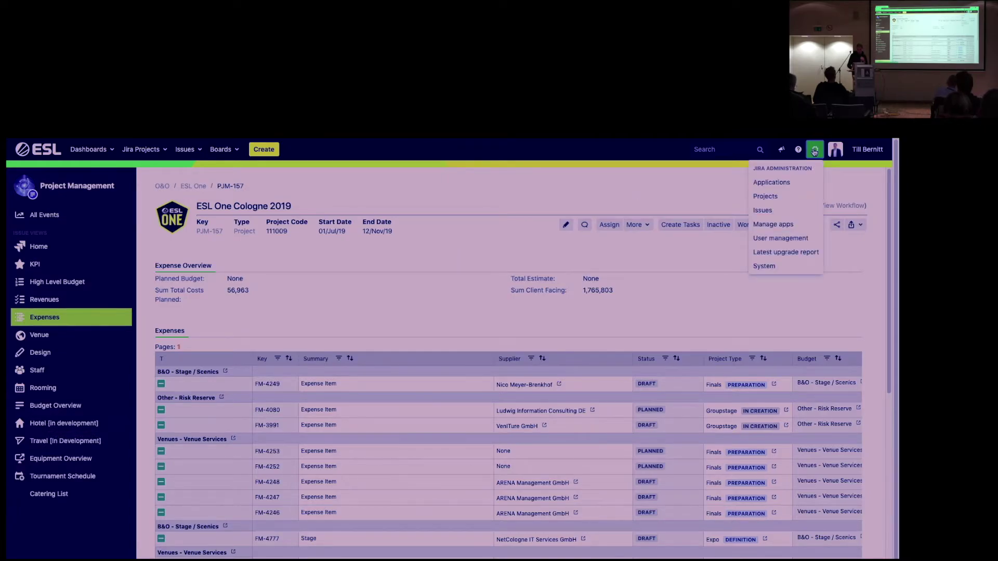
left_click(783, 225)
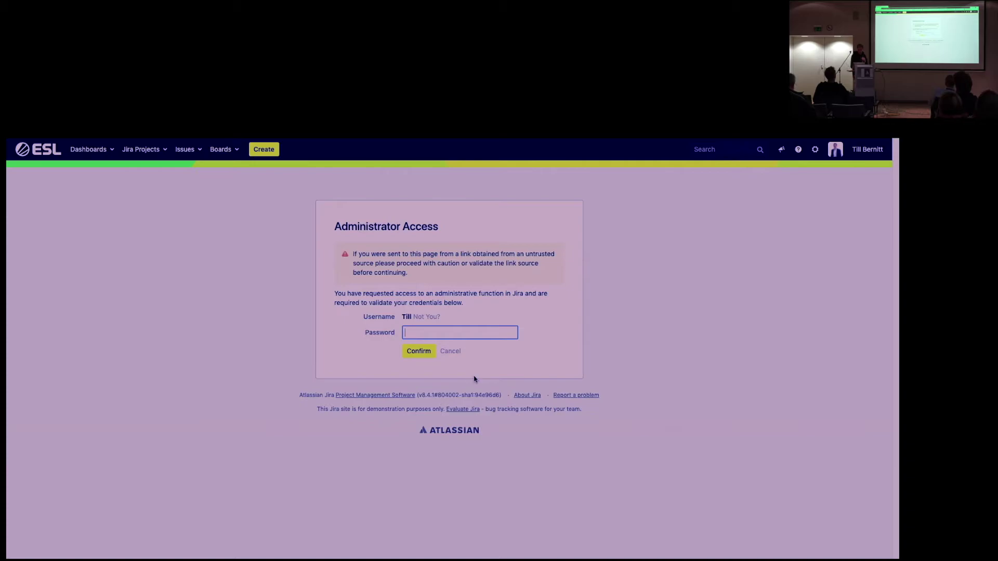
type("•")
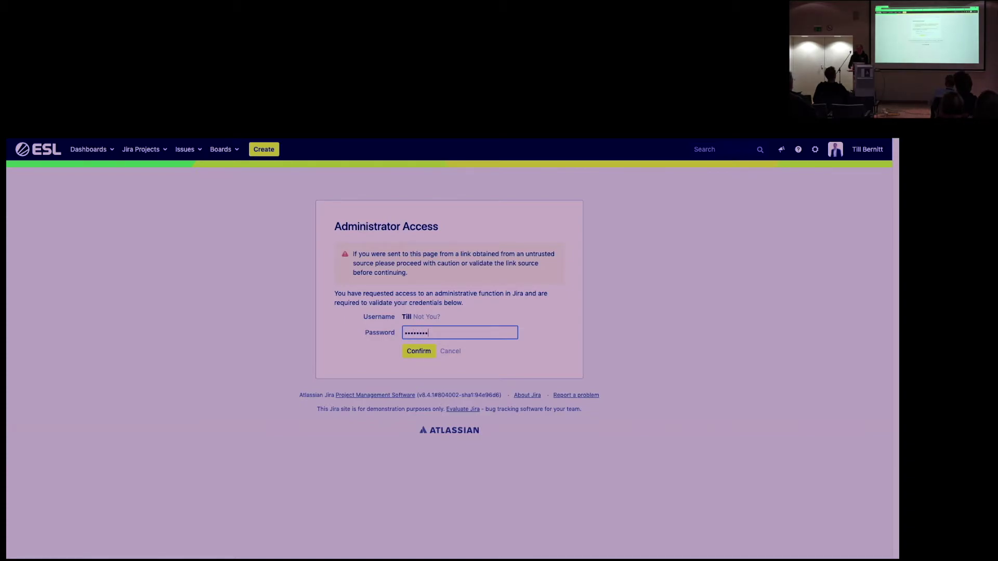
type("••••••••")
key("Return")
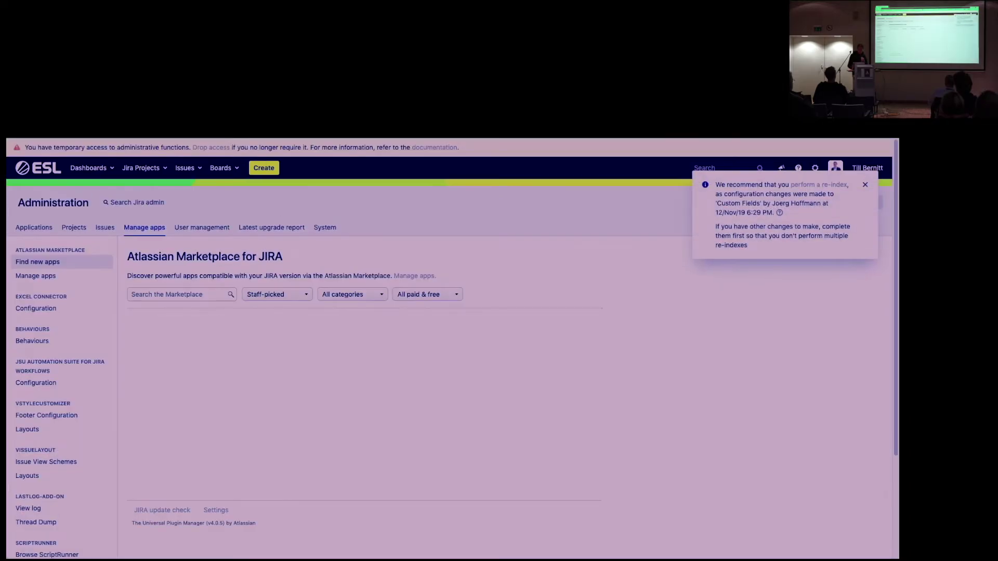
Step: Open the vIssueLayout layouts list and edit the Project: KPI layout
left_click(42, 482)
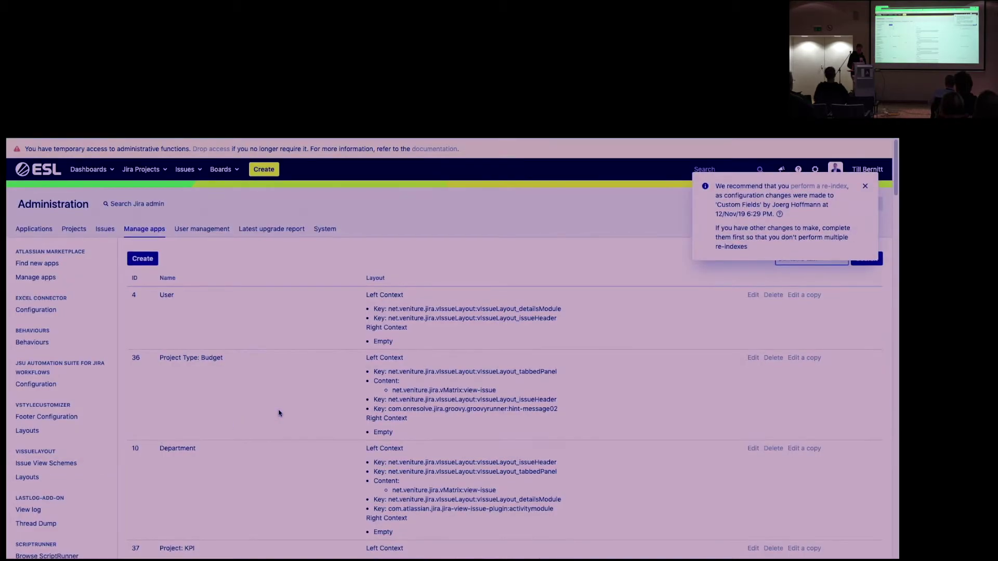
scroll(279, 413, "down", 1)
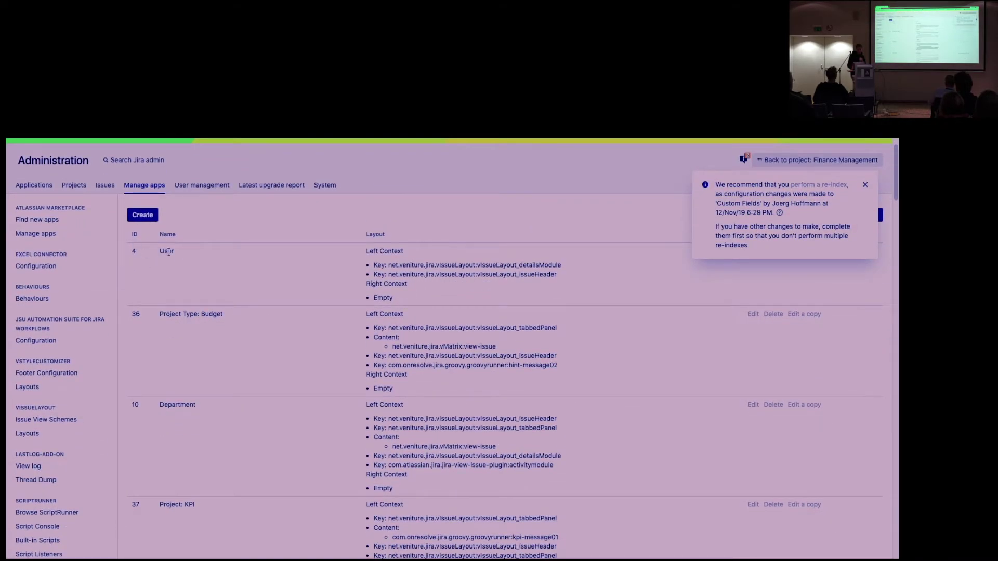
left_click_drag(159, 315, 241, 341)
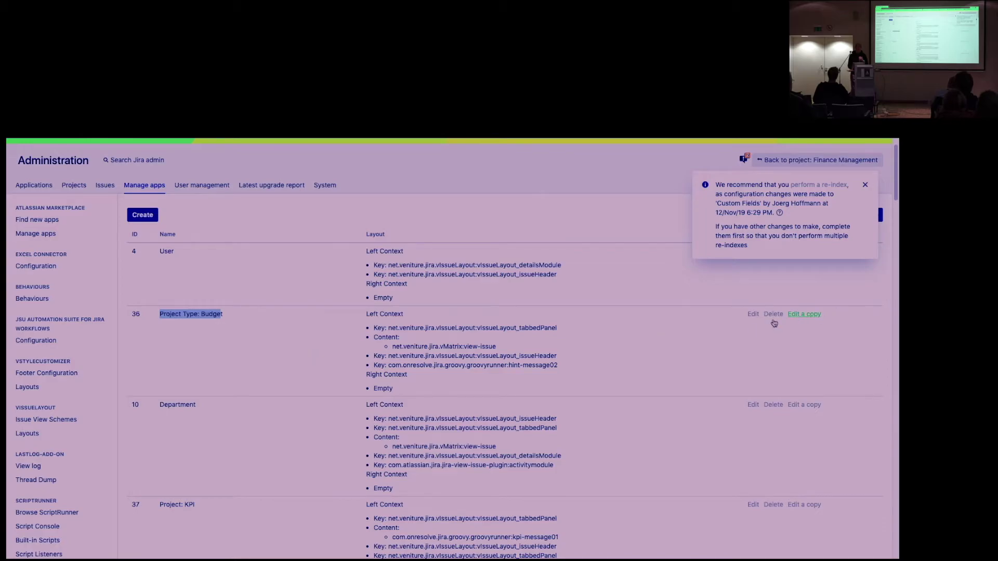
scroll(618, 419, "down", 3)
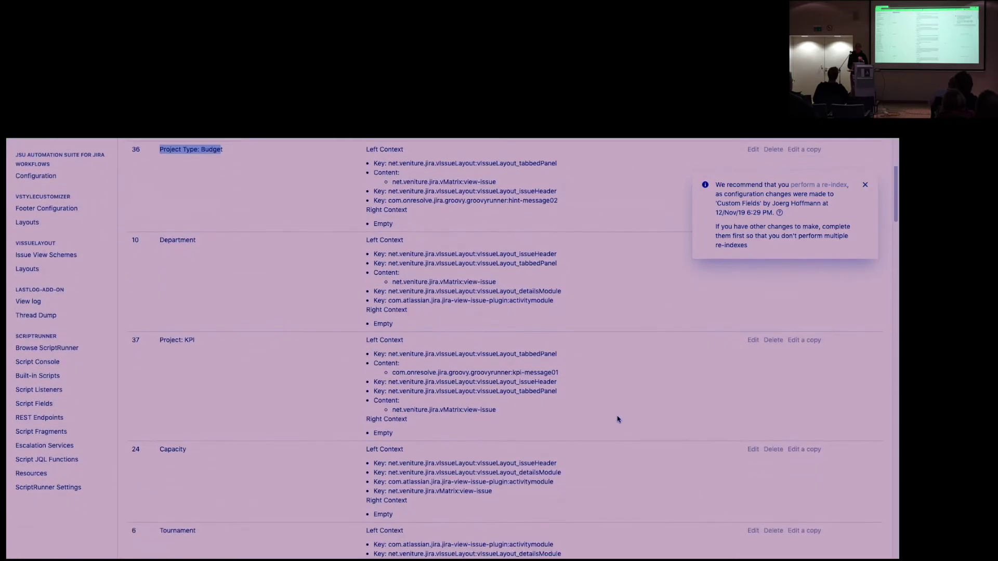
left_click(753, 341)
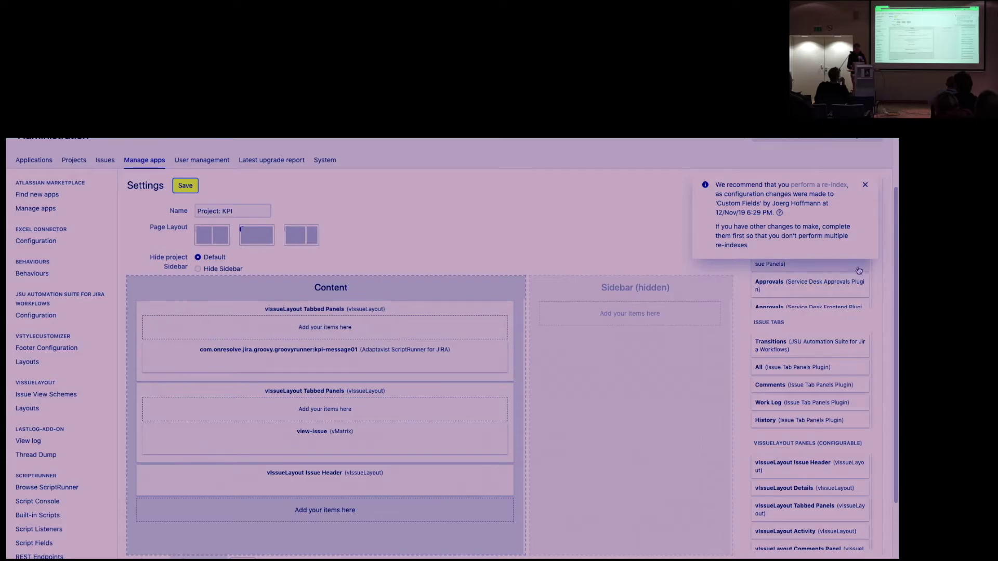
Step: Try adding the Approvals panel to the first vIssueLayout Tabbed Panels block, inspect its configuration without saving, and remove it again
left_click_drag(813, 294, 307, 336)
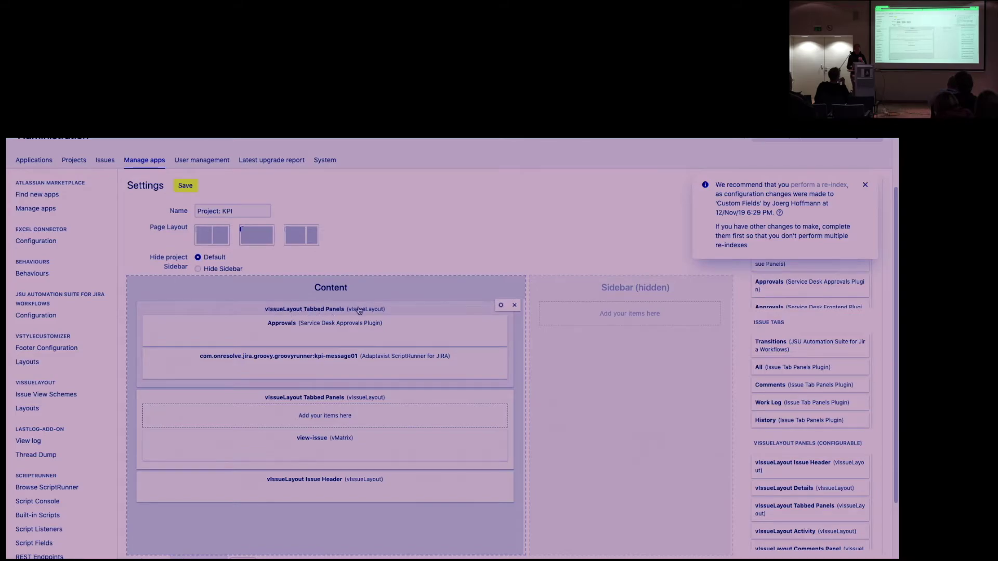
mouse_move(500, 326)
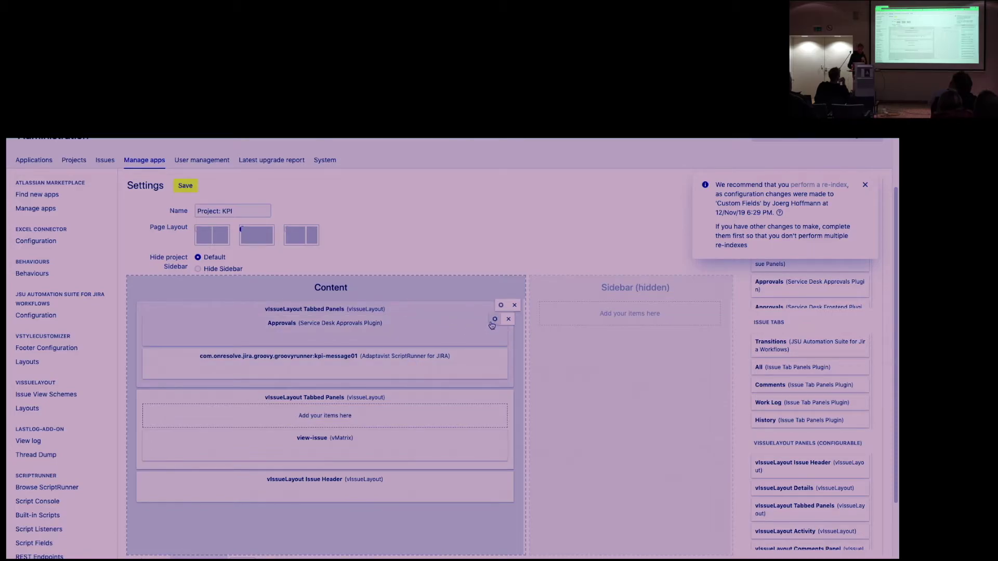
left_click(495, 319)
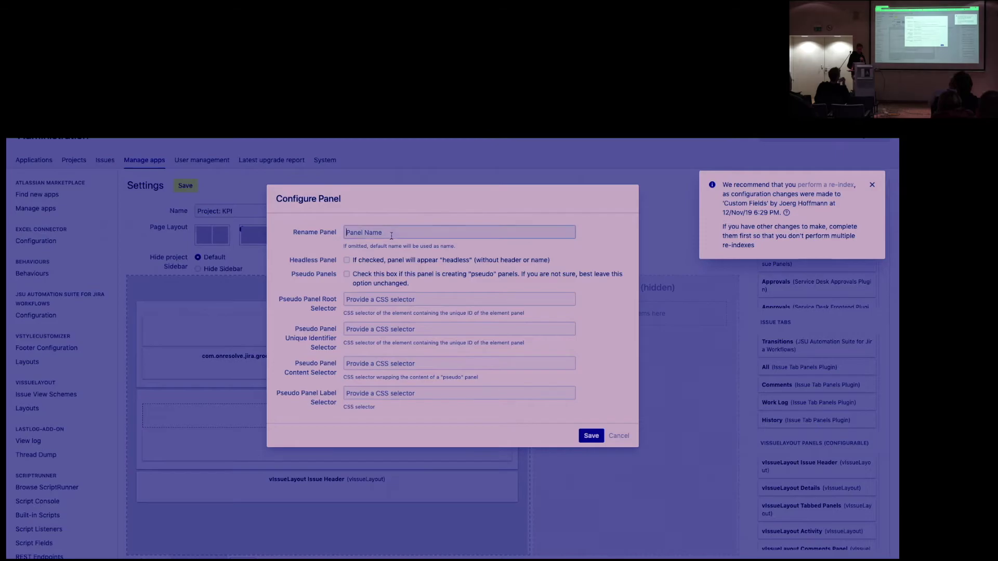
left_click(392, 235)
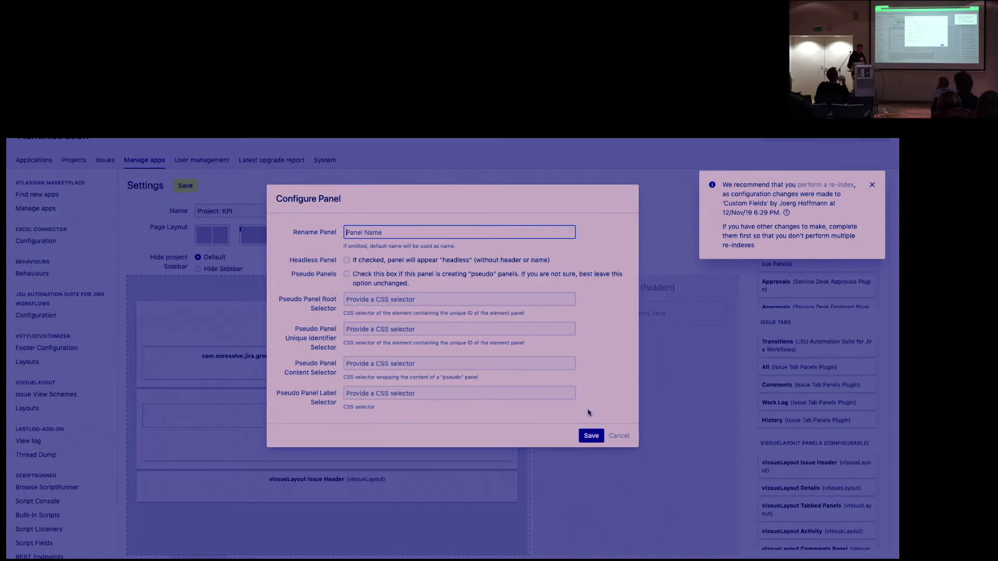
left_click(619, 436)
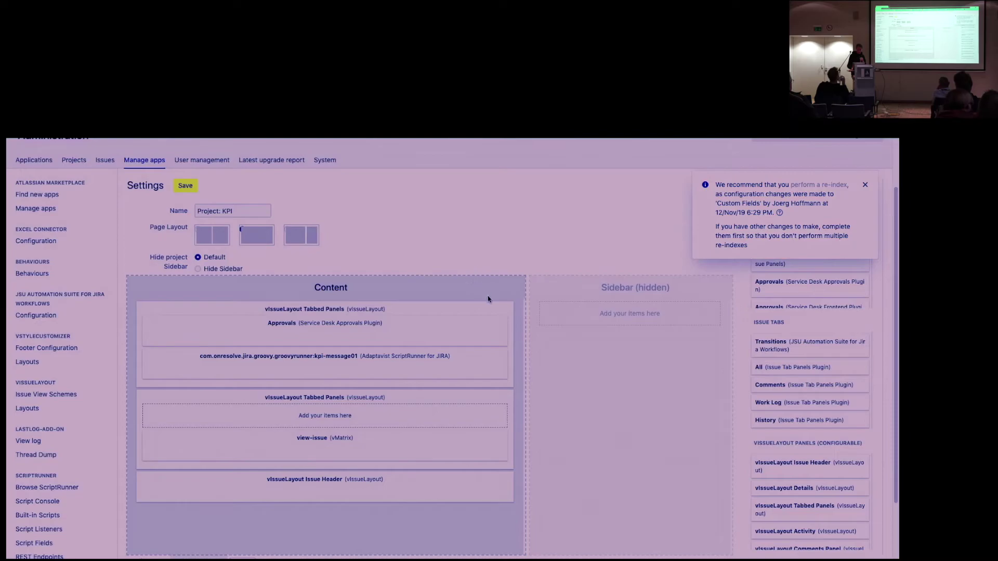
left_click(509, 324)
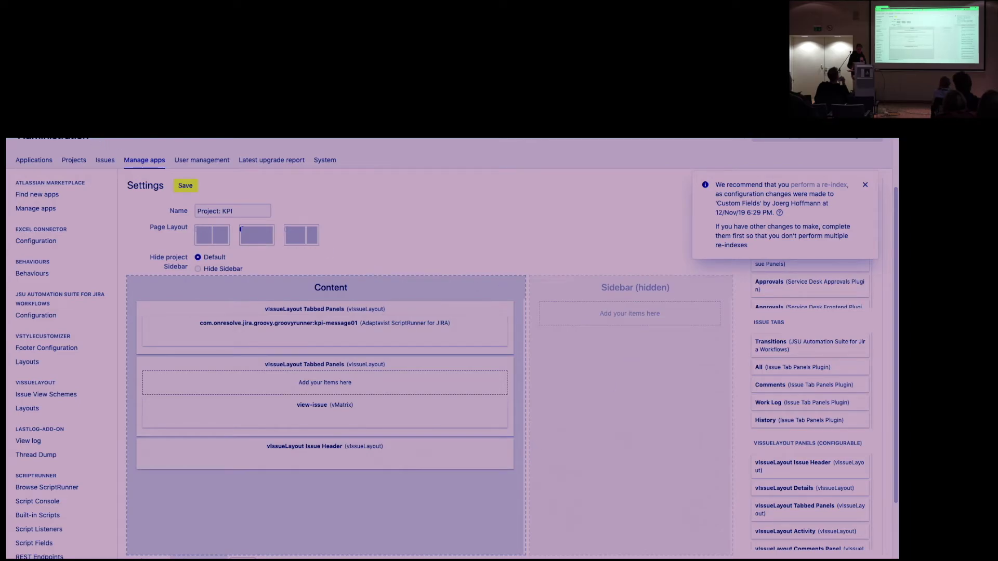
Step: Leave the vIssueLayout administration and return to the Home view of the ESL One Cologne 2019 project
scroll(186, 211, "up", 2)
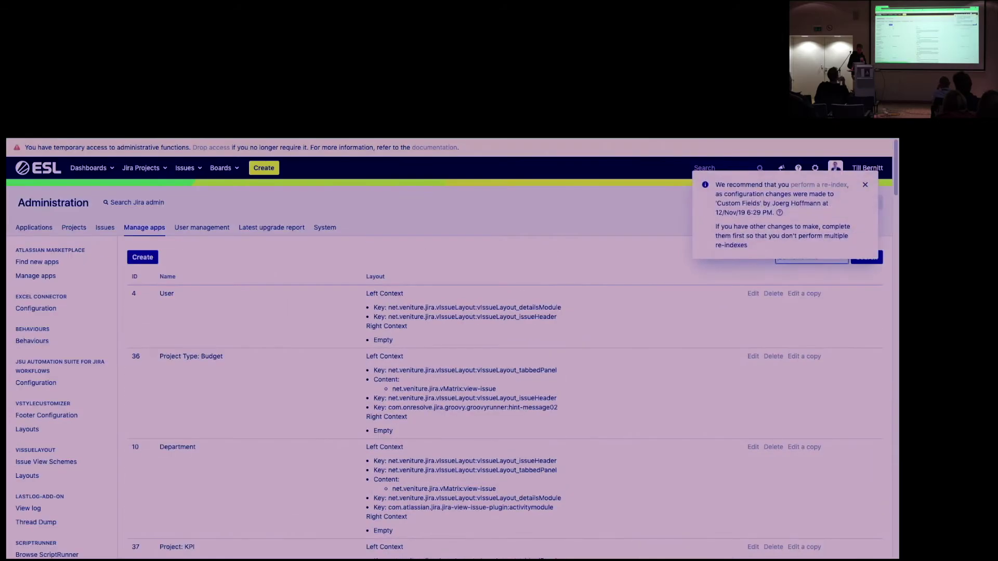
left_click(36, 262)
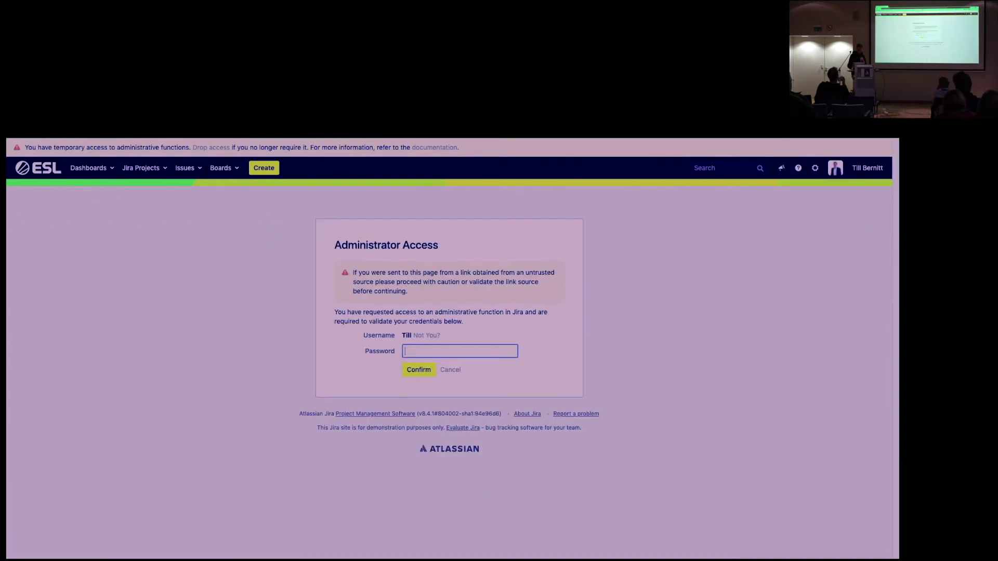
key("alt+Left")
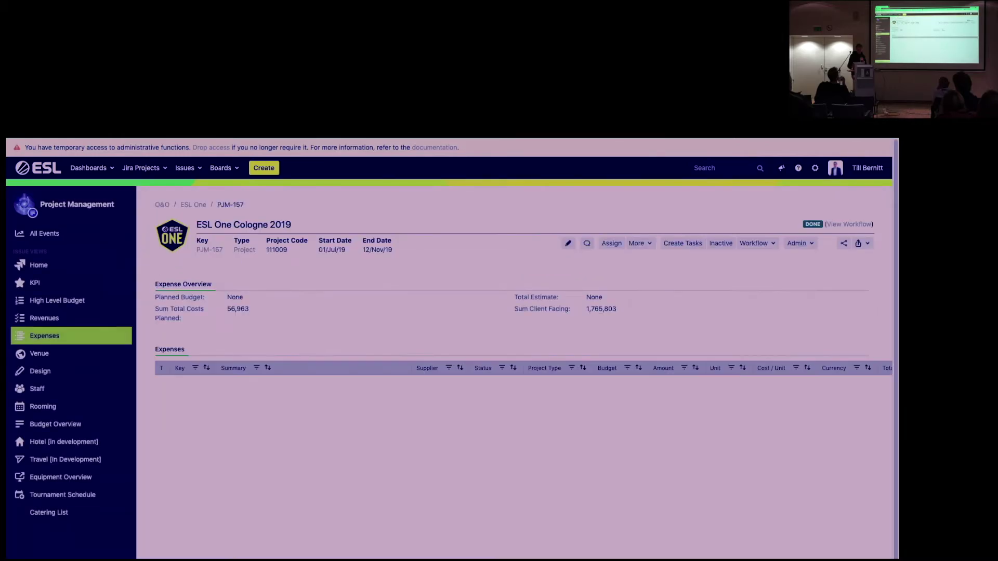
left_click(24, 264)
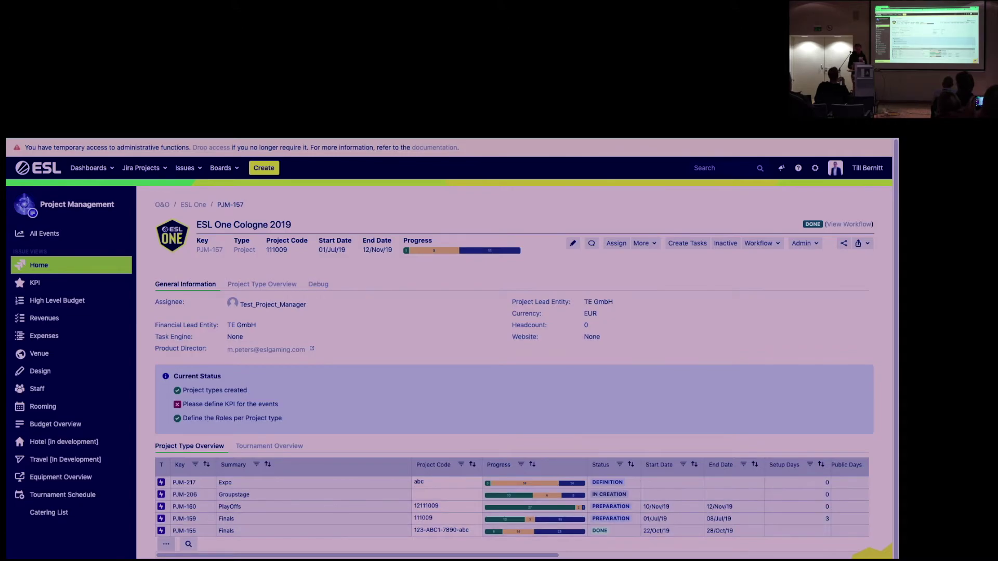
Step: Open the comments sidebar of the ESL One Cologne 2019 project and post the comment "Test comment"
key("m")
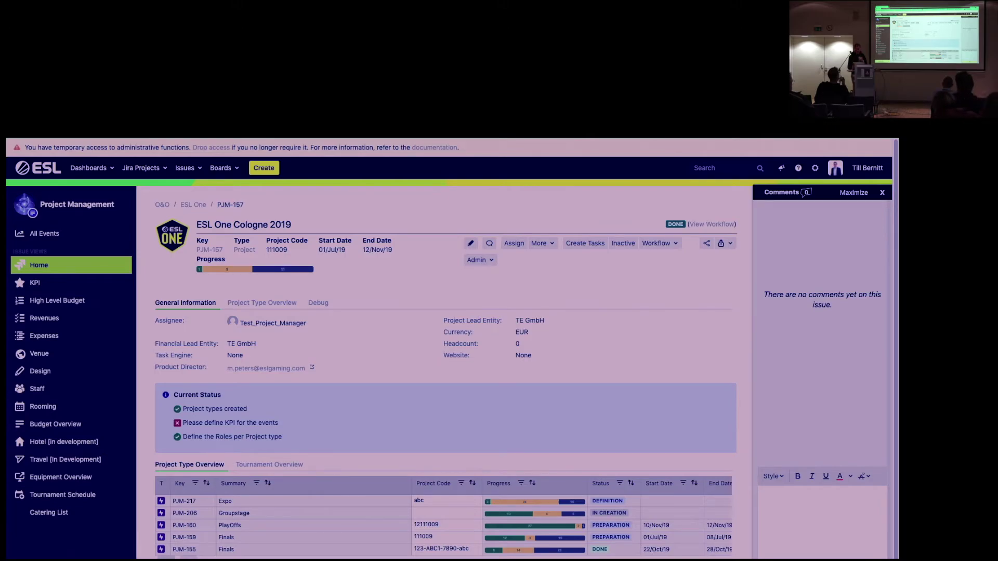
type("Test comment")
key("ctrl+Return")
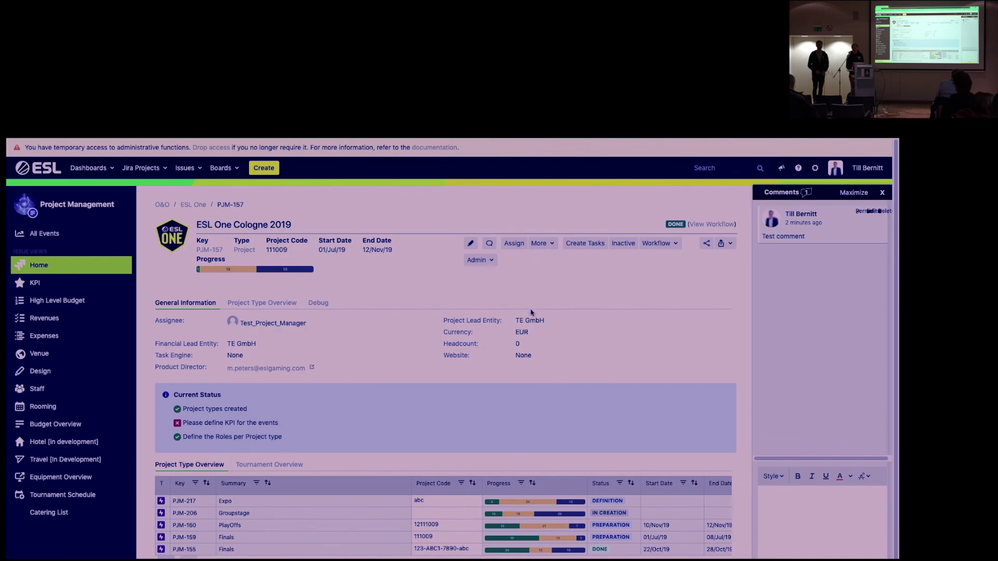
Step: Open the account options for logging out of the current session
left_click(836, 167)
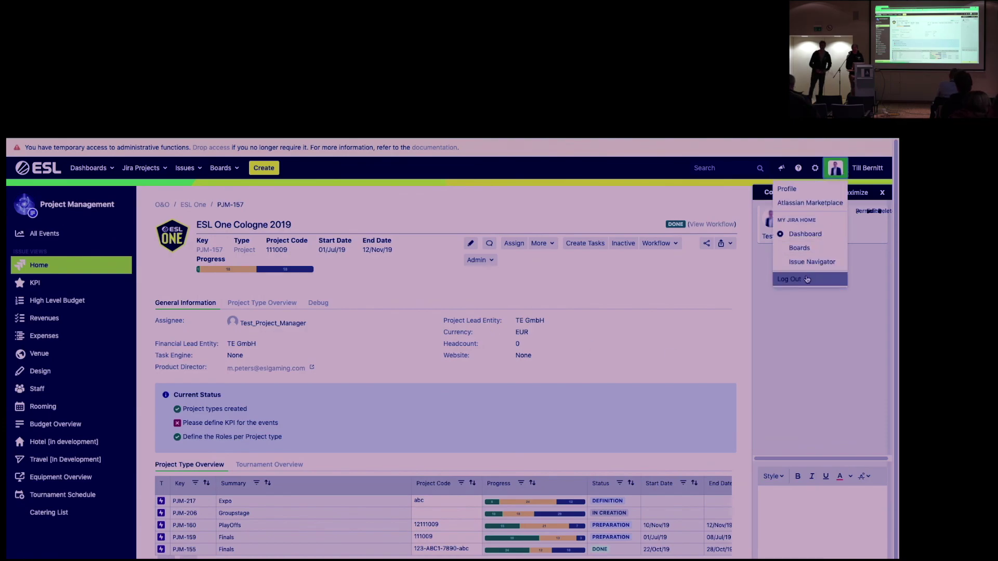